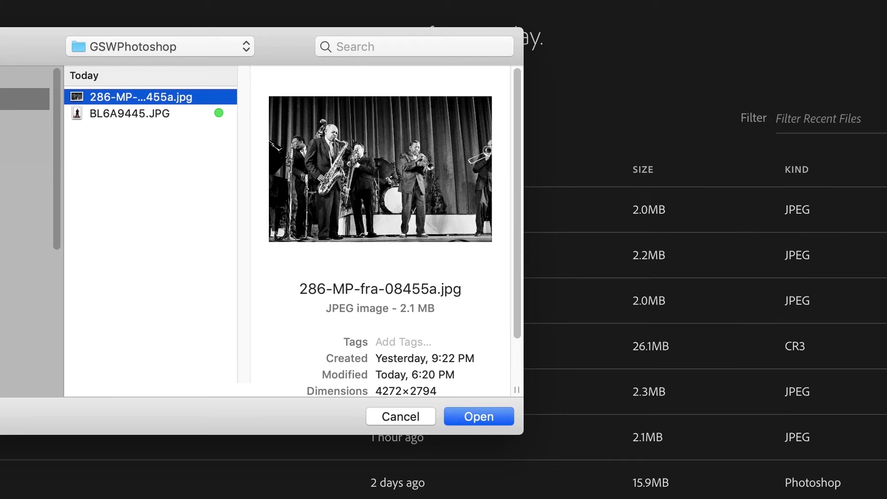
- Open 286-MP-fra-08455a.jpg, then open BL6A9445.JPG as a second document tab
{"action": "left_click", "coordinate": [478, 416]}
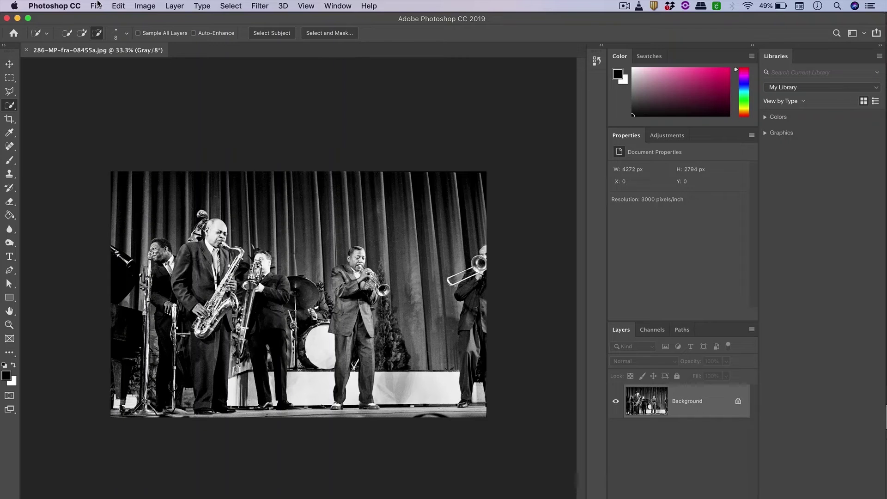
{"action": "left_click", "coordinate": [97, 5]}
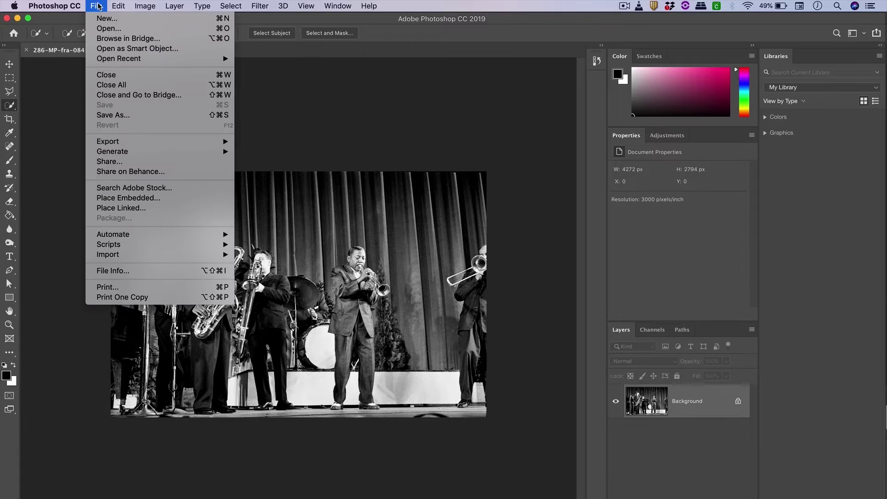
{"action": "left_click", "coordinate": [102, 28]}
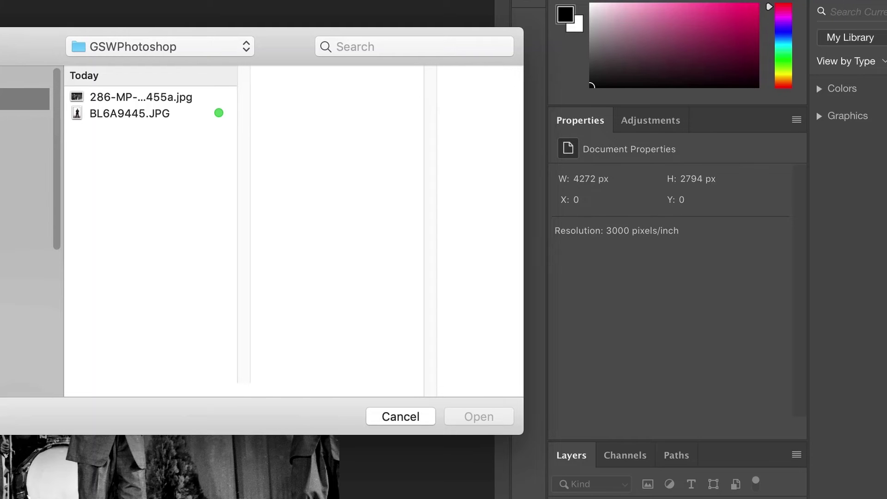
{"action": "left_click", "coordinate": [115, 114]}
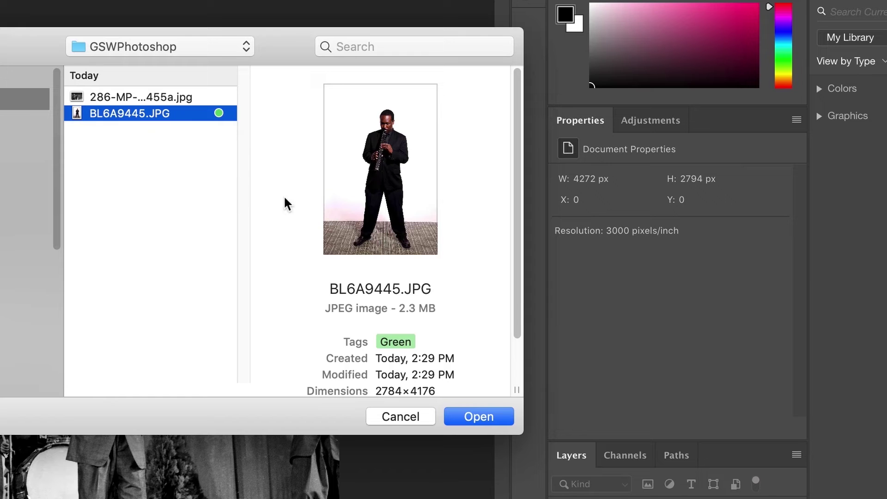
{"action": "left_click", "coordinate": [476, 416]}
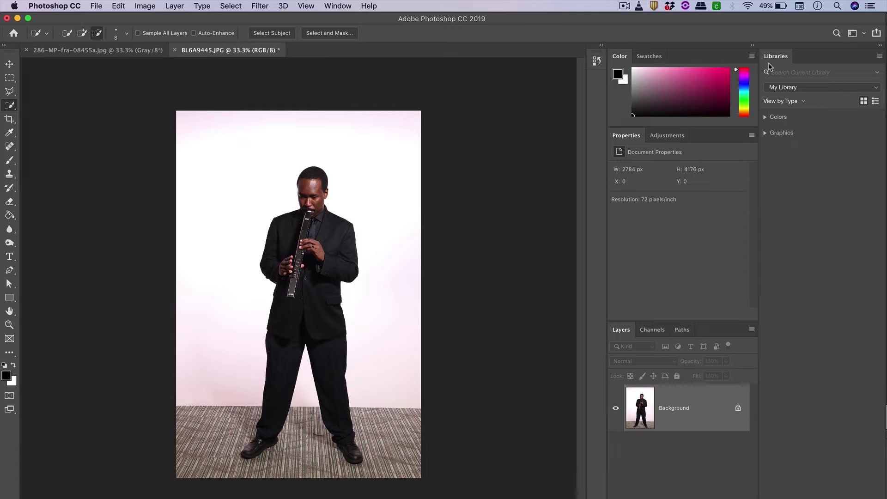
- Arrange the two photos 2-up Vertical, then consolidate them all back into tabs
{"action": "left_click", "coordinate": [336, 5]}
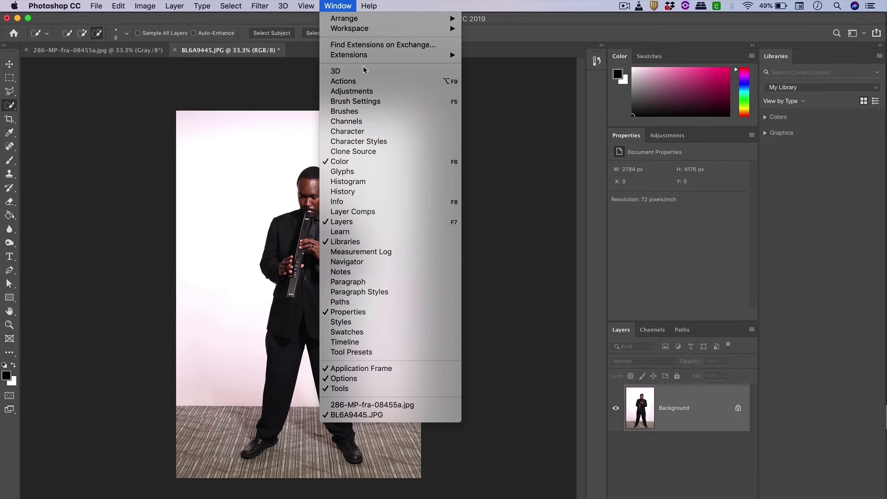
{"action": "mouse_move", "coordinate": [352, 28]}
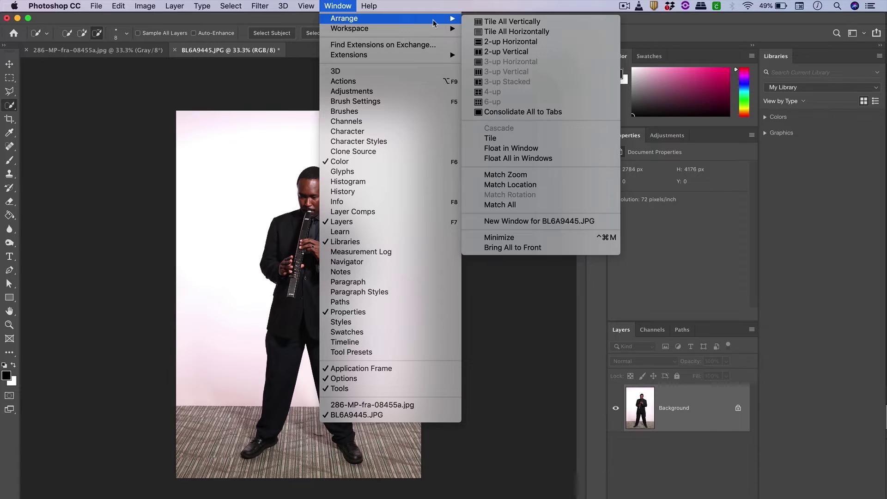
{"action": "left_click", "coordinate": [522, 54]}
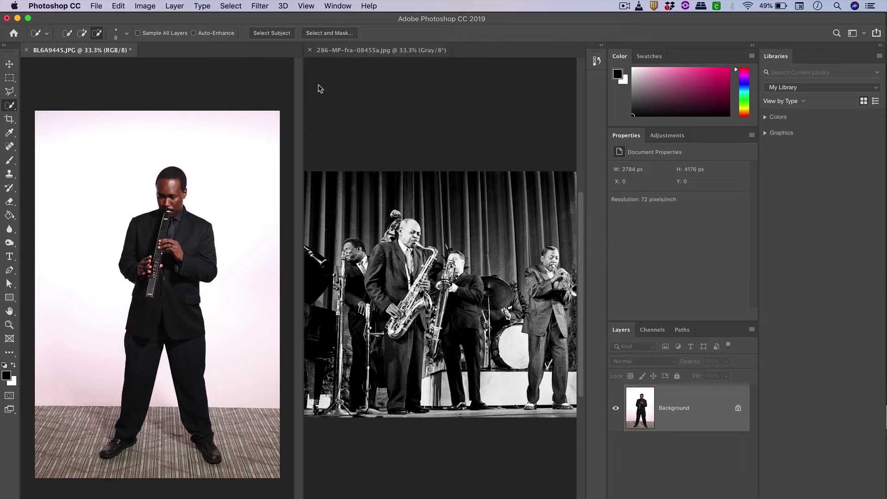
{"action": "left_click", "coordinate": [329, 3]}
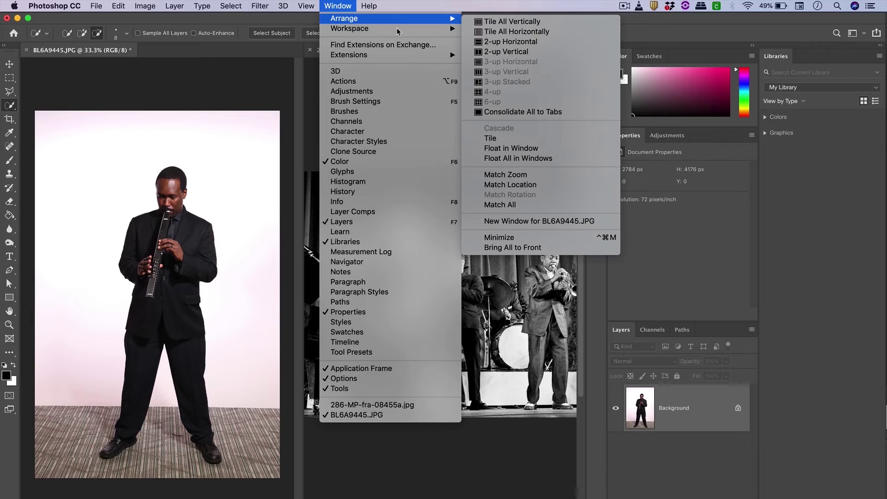
{"action": "left_click", "coordinate": [498, 112]}
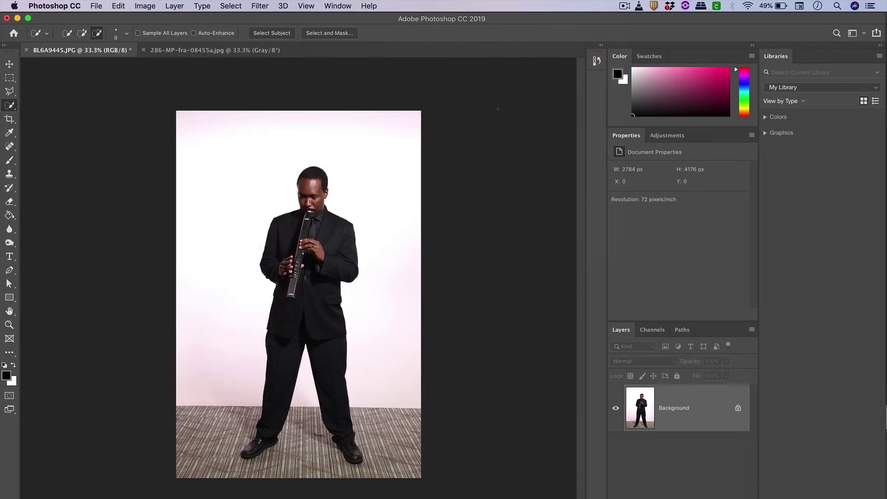
- Switch to the jazz band photo and fit it to the screen with the Zoom tool
{"action": "left_click", "coordinate": [217, 50]}
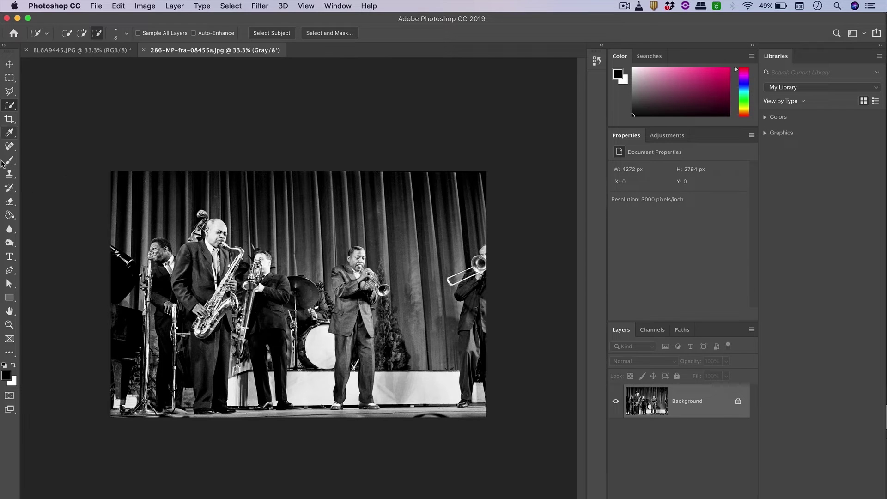
{"action": "left_click", "coordinate": [10, 326]}
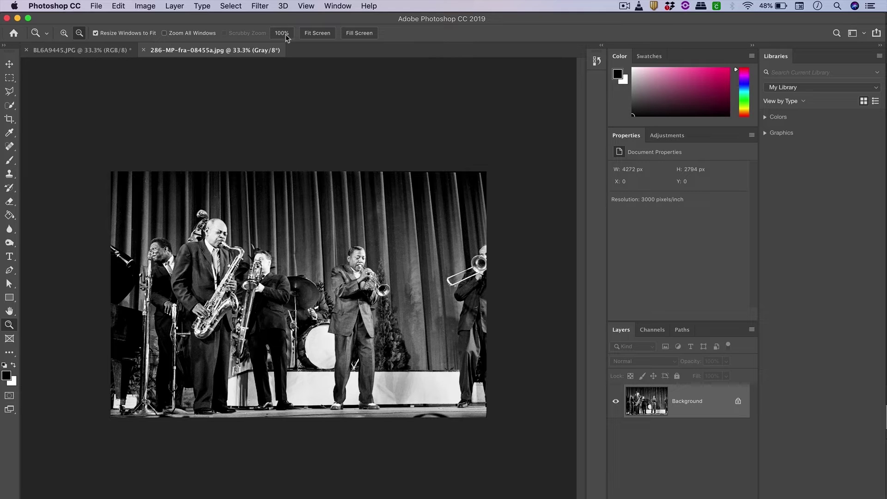
{"action": "left_click", "coordinate": [317, 34]}
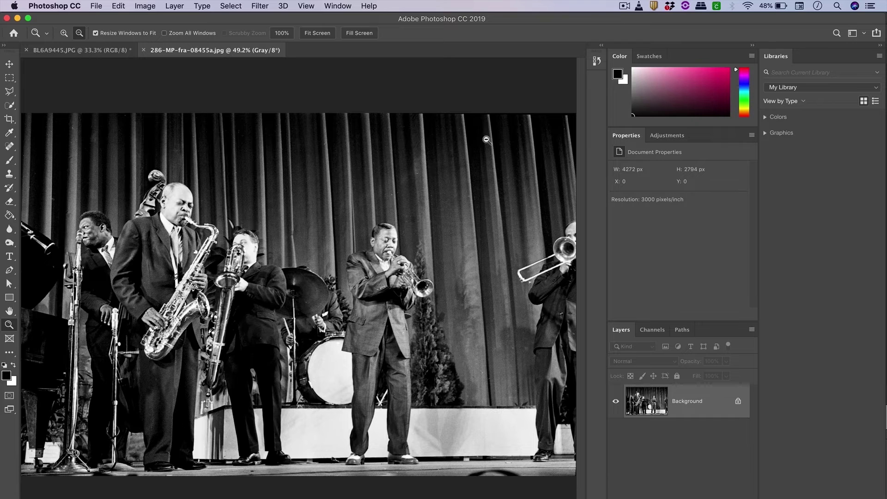
- View the jazz band photo at 100% and scroll to frame the saxophonist
{"action": "left_click", "coordinate": [282, 34]}
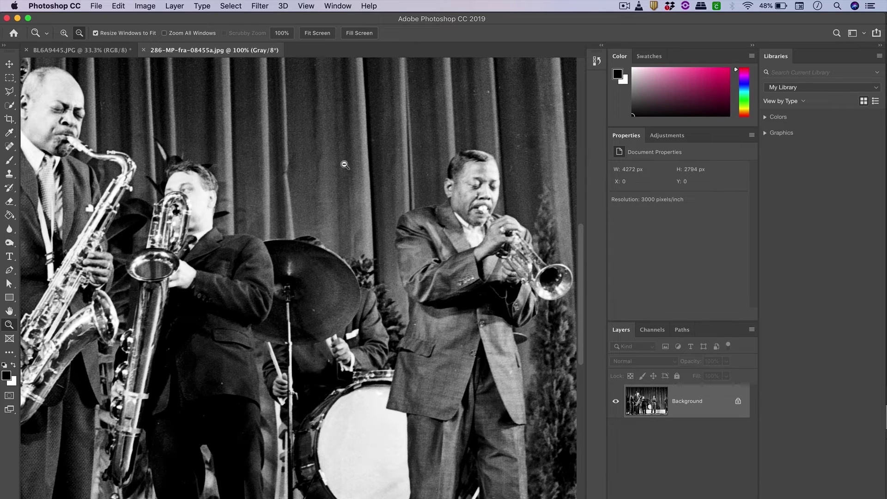
{"action": "scroll", "coordinate": [344, 165], "scroll_direction": "up", "scroll_amount": 3}
{"action": "scroll", "coordinate": [345, 165], "scroll_direction": "left", "scroll_amount": 5}
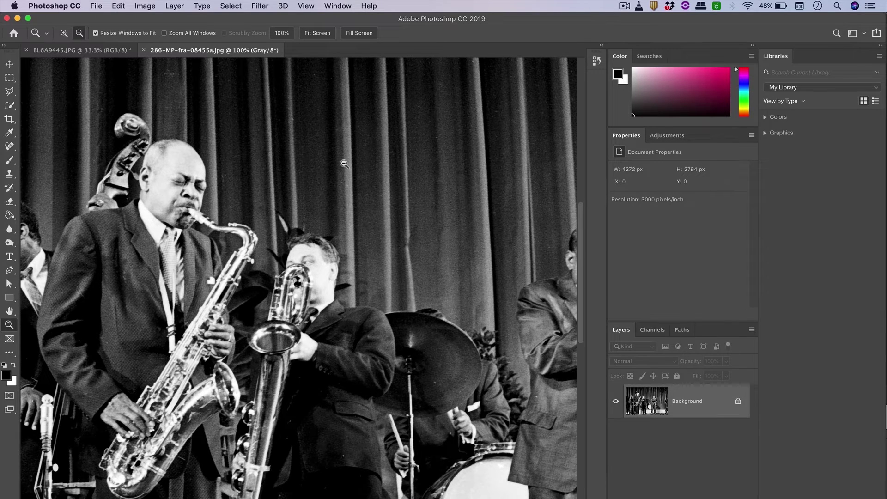
{"action": "scroll", "coordinate": [255, 142], "scroll_direction": "down", "scroll_amount": 2}
{"action": "scroll", "coordinate": [255, 141], "scroll_direction": "down", "scroll_amount": 2}
{"action": "scroll", "coordinate": [254, 142], "scroll_direction": "left", "scroll_amount": 10}
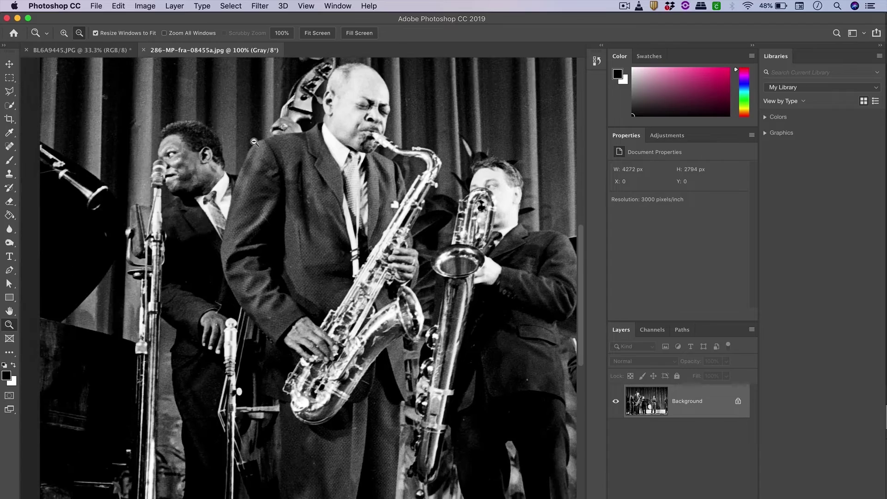
{"action": "scroll", "coordinate": [285, 110], "scroll_direction": "right", "scroll_amount": 8}
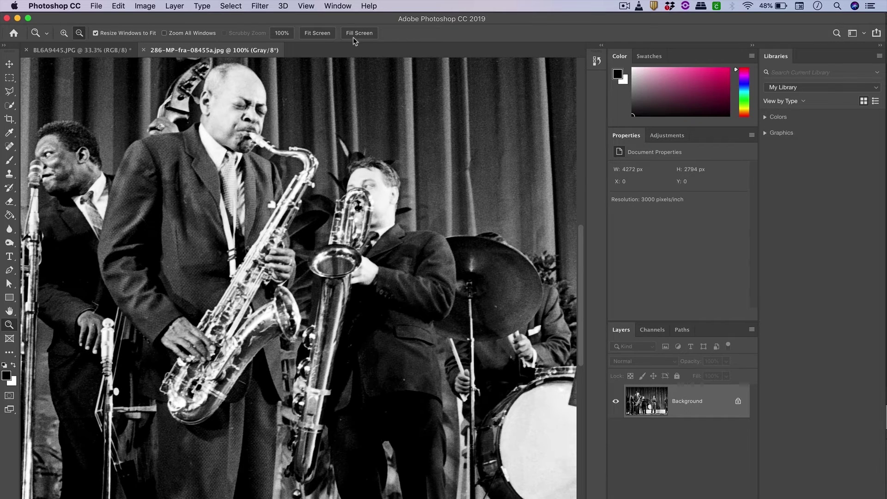
- Fill the screen, then marquee-zoom in on the trumpeter's area and his head
{"action": "left_click", "coordinate": [358, 34]}
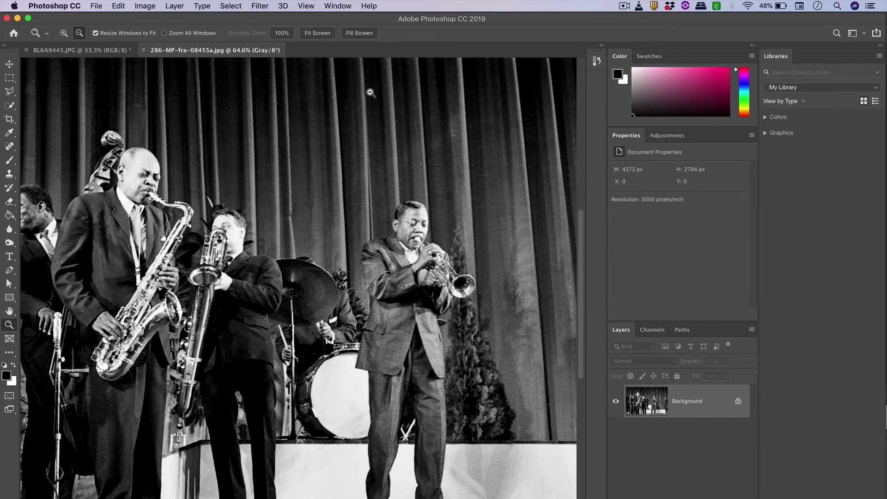
{"action": "scroll", "coordinate": [336, 262], "scroll_direction": "right", "scroll_amount": 6}
{"action": "scroll", "coordinate": [336, 263], "scroll_direction": "left", "scroll_amount": 8}
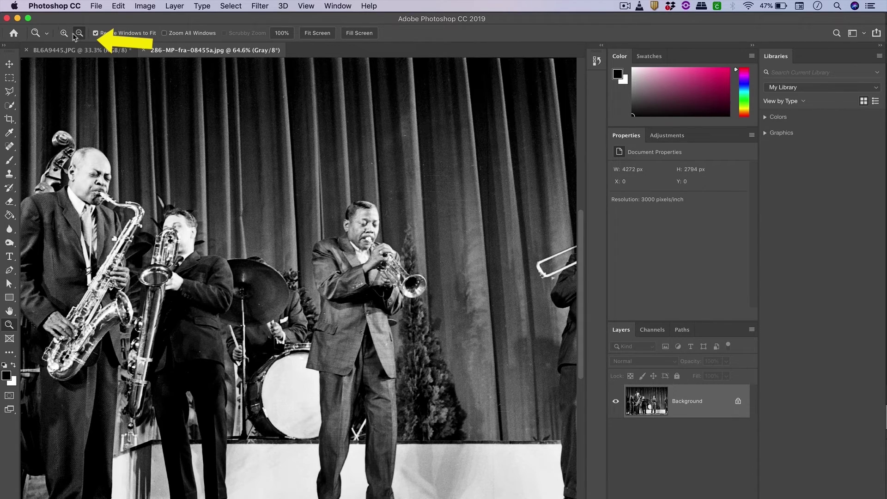
{"action": "left_click", "coordinate": [64, 35]}
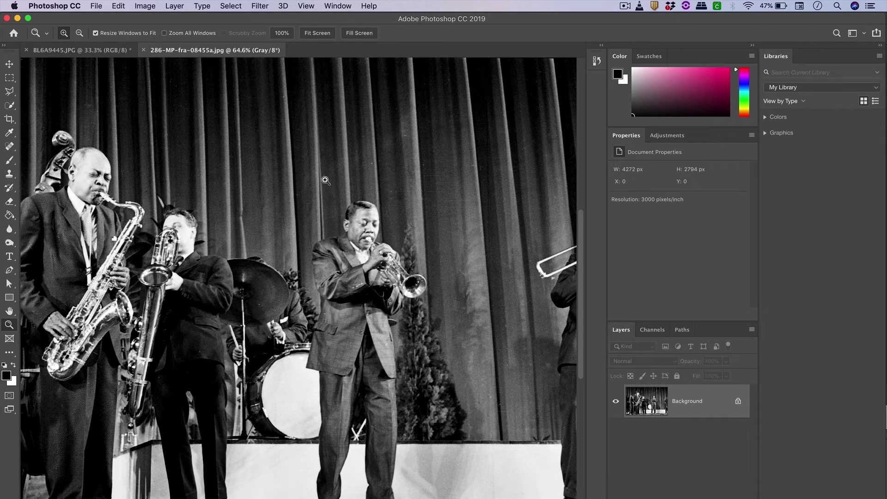
{"action": "left_click_drag", "start_coordinate": [284, 179], "coordinate": [447, 405]}
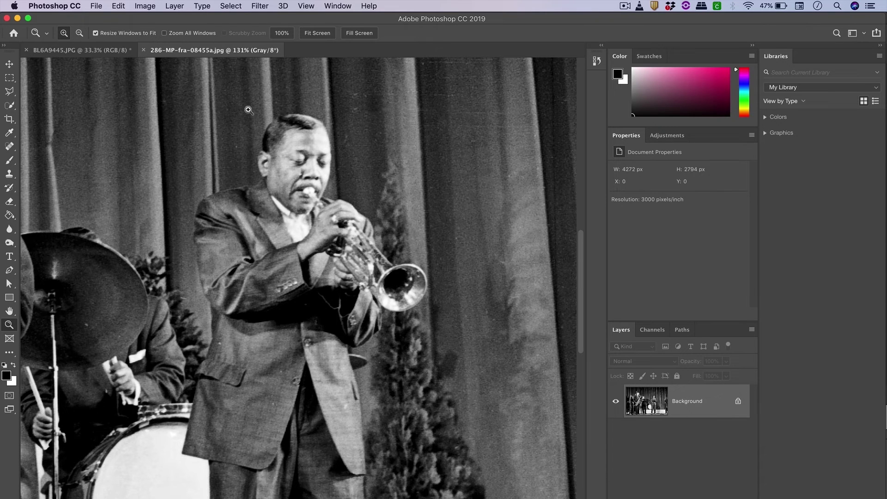
{"action": "left_click_drag", "start_coordinate": [240, 106], "coordinate": [360, 238]}
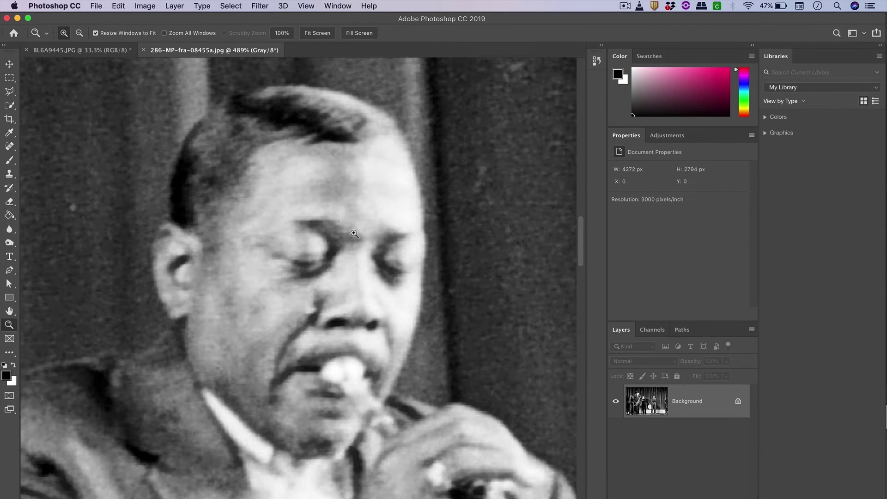
- Zoom back out from the trumpeter's face until the view reaches 178%
{"action": "left_click", "coordinate": [80, 33]}
{"action": "left_click", "coordinate": [184, 186]}
{"action": "left_click", "coordinate": [194, 200]}
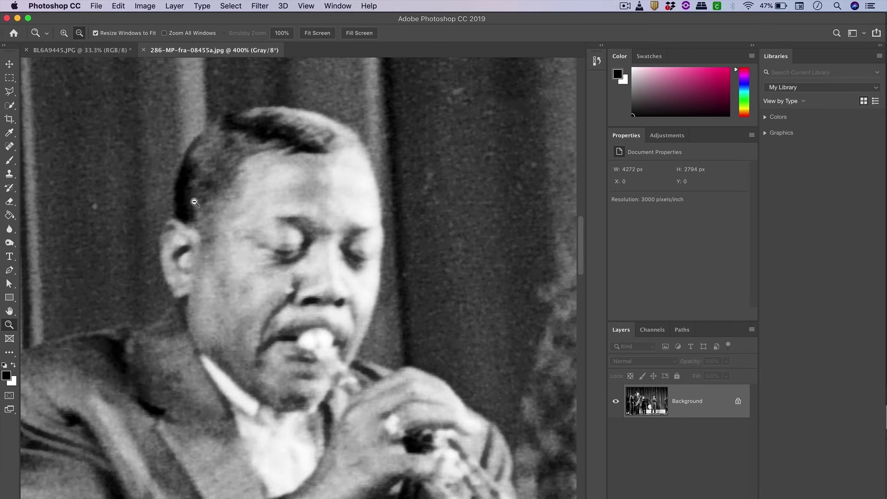
{"action": "left_click", "coordinate": [259, 319]}
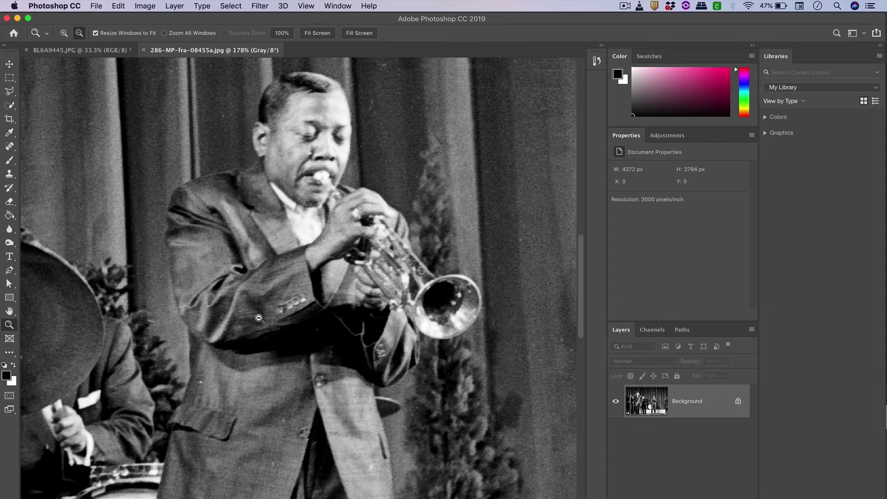
- Zoom out to 50%, zoom in on the trumpeter to 200%, then back to 100%
{"action": "left_click", "coordinate": [259, 317]}
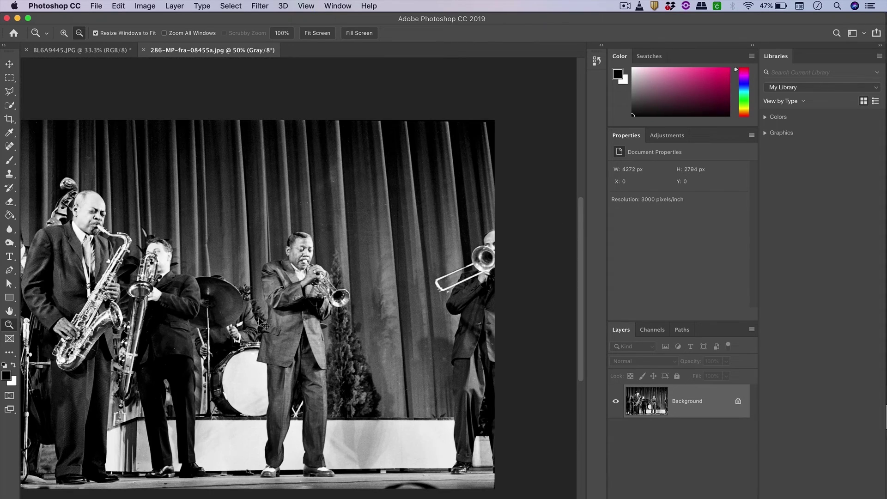
{"action": "left_click", "coordinate": [259, 317], "text": "alt"}
{"action": "left_click", "coordinate": [259, 317], "text": "alt"}
{"action": "left_click", "coordinate": [259, 316], "text": "alt"}
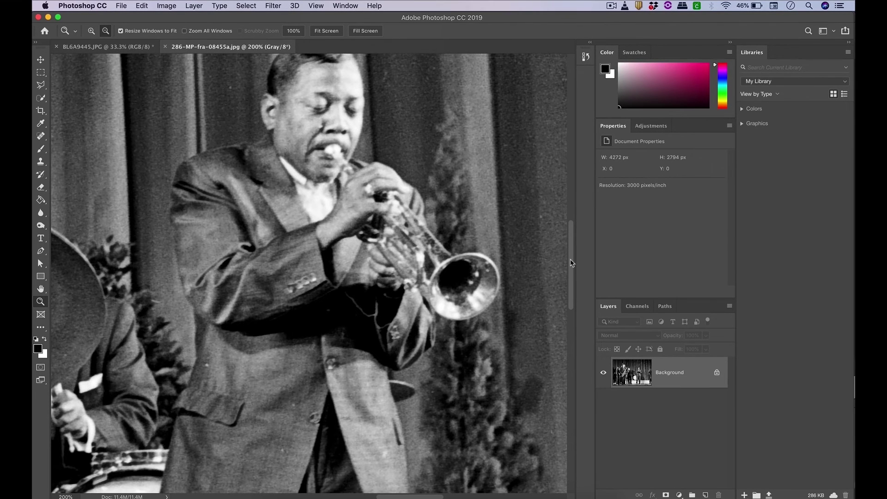
{"action": "mouse_move", "coordinate": [579, 277]}
{"action": "left_mouse_down"}
{"action": "mouse_move", "coordinate": [579, 293]}
{"action": "mouse_move", "coordinate": [572, 236]}
{"action": "mouse_move", "coordinate": [573, 284]}
{"action": "left_mouse_up"}
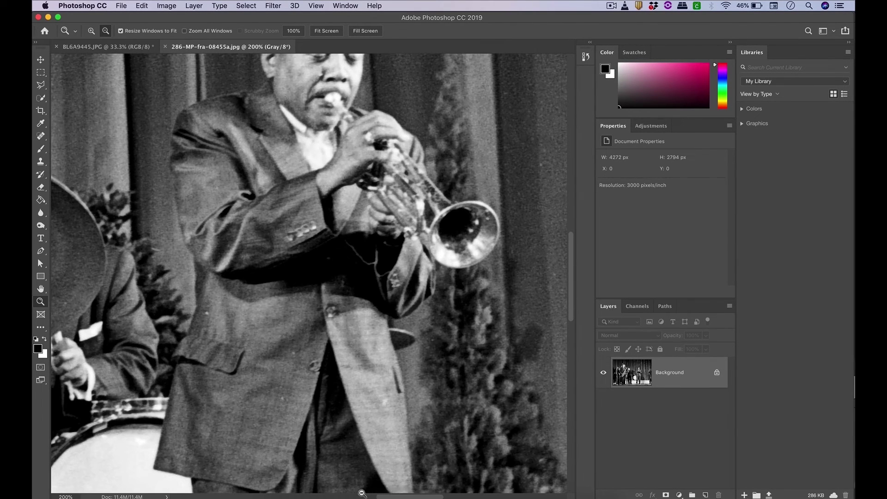
{"action": "left_click", "coordinate": [383, 496]}
- Pan across the band from the saxophonists toward the drummer
{"action": "scroll", "coordinate": [263, 190], "scroll_direction": "left", "scroll_amount": 5}
{"action": "scroll", "coordinate": [263, 191], "scroll_direction": "up", "scroll_amount": 3}
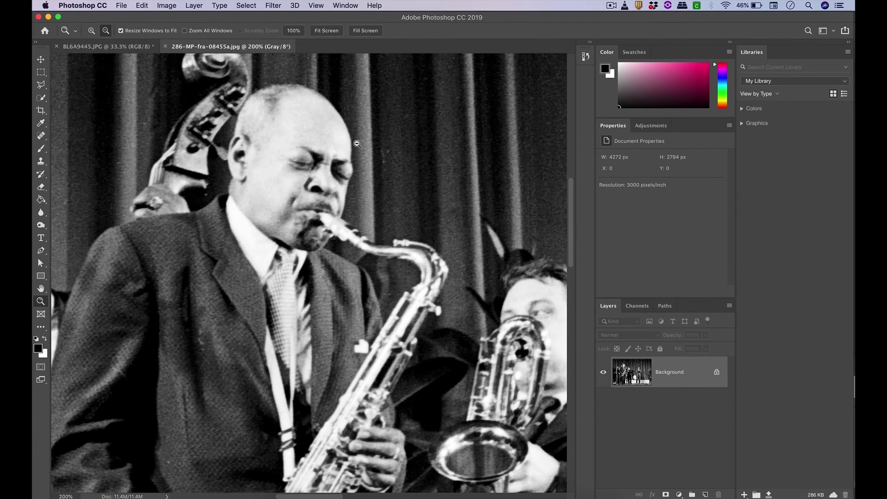
{"action": "scroll", "coordinate": [357, 144], "scroll_direction": "right", "scroll_amount": 5}
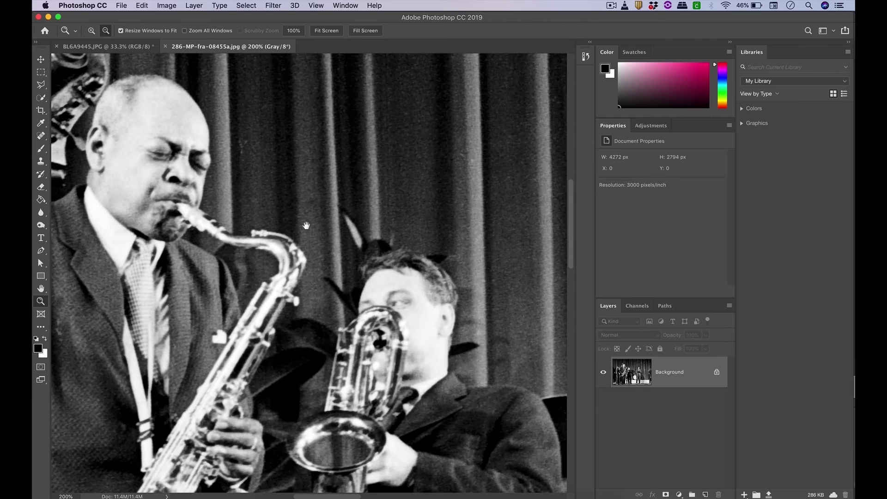
{"action": "left_click_drag", "start_coordinate": [306, 226], "coordinate": [405, 242]}
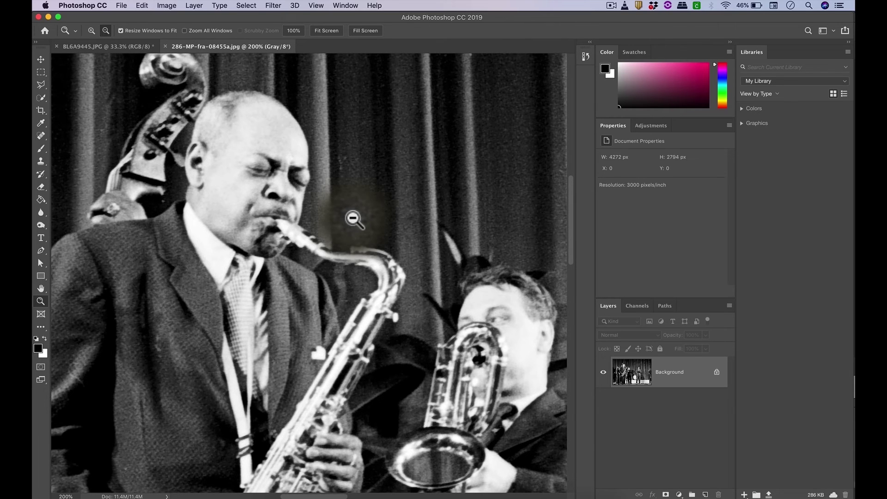
{"action": "scroll", "coordinate": [435, 272], "scroll_direction": "down", "scroll_amount": 3}
{"action": "scroll", "coordinate": [435, 273], "scroll_direction": "right", "scroll_amount": 5}
{"action": "scroll", "coordinate": [448, 274], "scroll_direction": "right", "scroll_amount": 5}
{"action": "scroll", "coordinate": [448, 274], "scroll_direction": "down", "scroll_amount": 2}
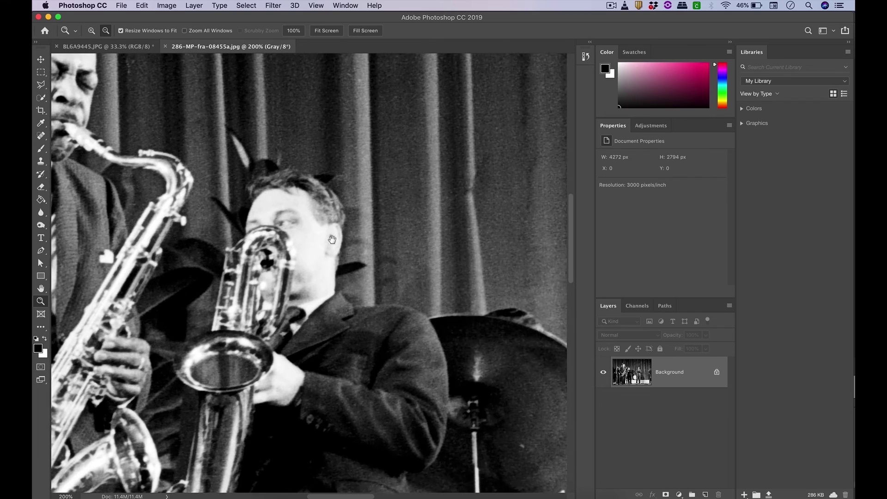